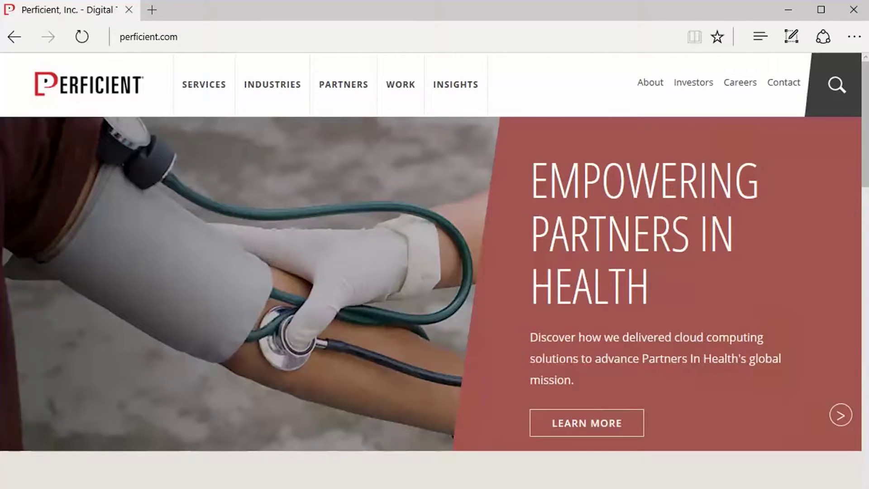
Go to the local site localhost:5776 in Microsoft Edge.
click(261, 40)
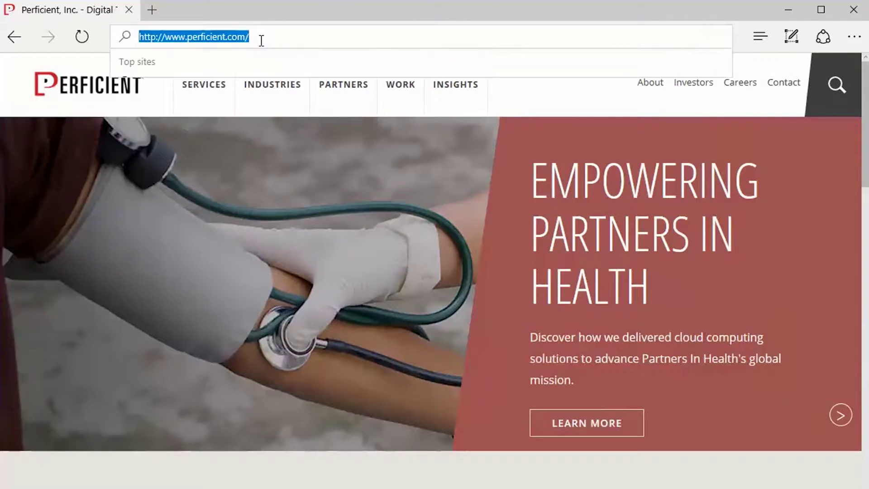
key(BackSpace)
text(localhost:5776/)
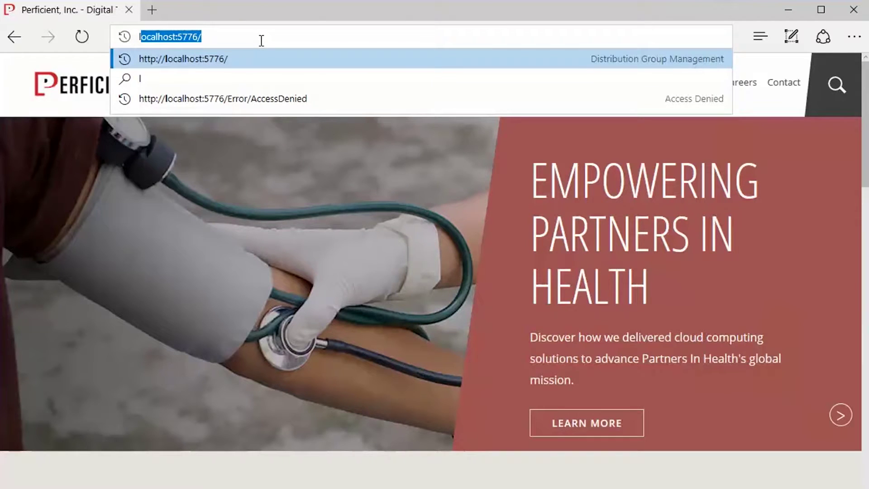
key(Return)
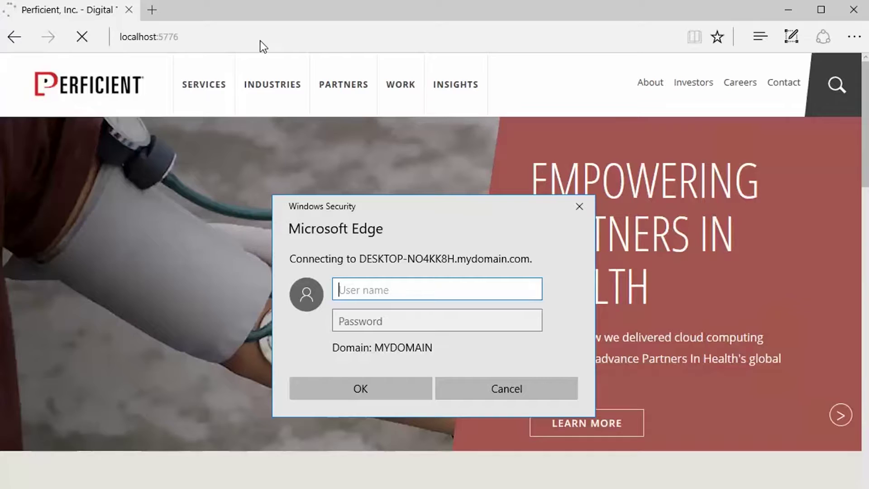
Sign in at the Windows Security prompt with the domain account's user name and password.
text(steve.jo)
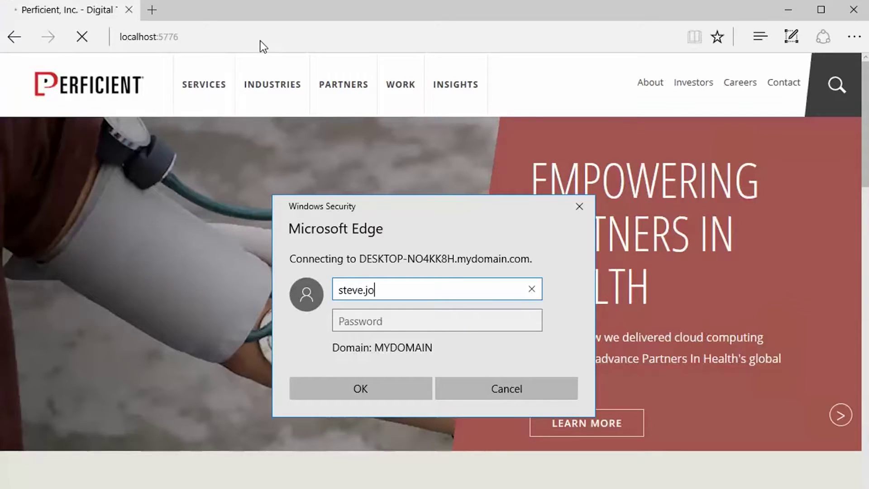
text(bs@myd)
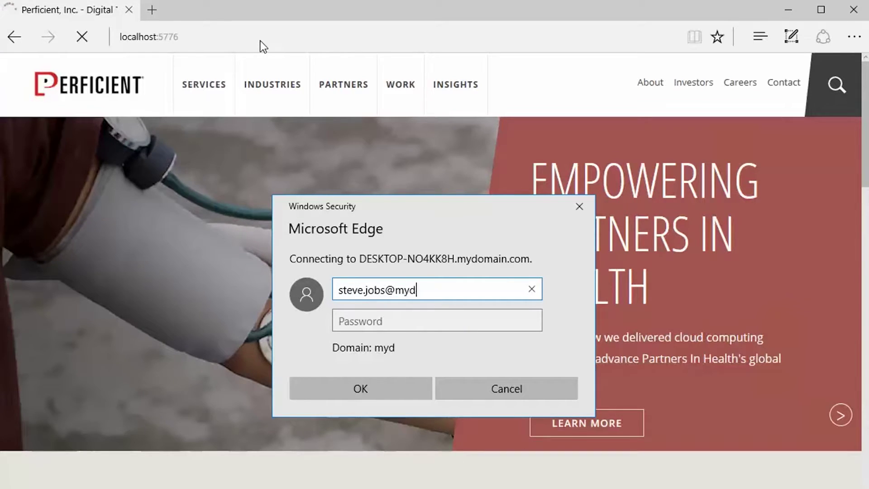
text(omain.com)
key(Tab)
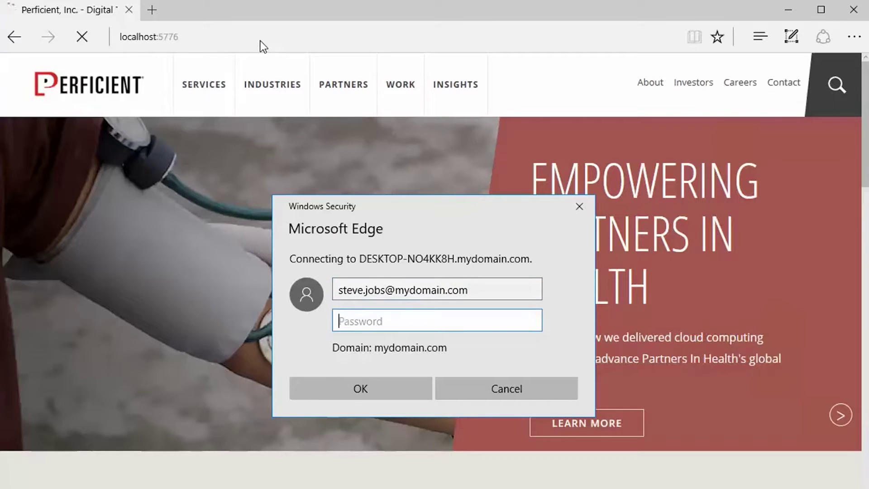
text(•••••••••)
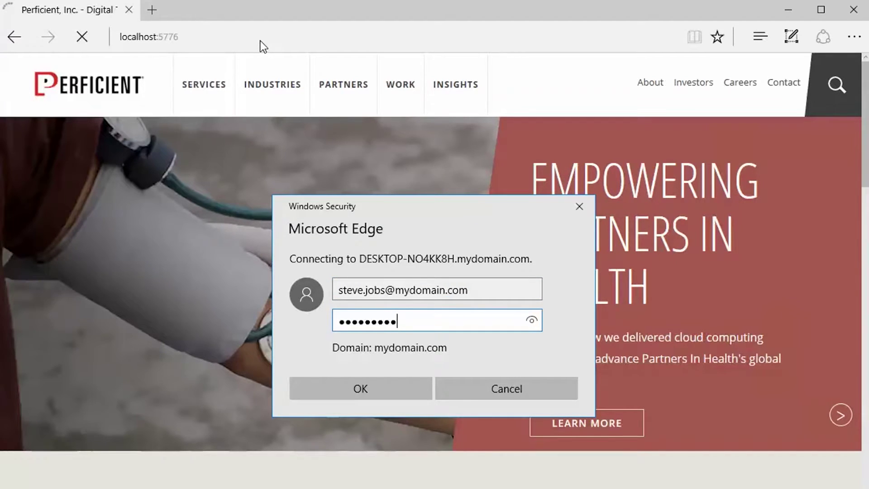
text(•••)
key(Return)
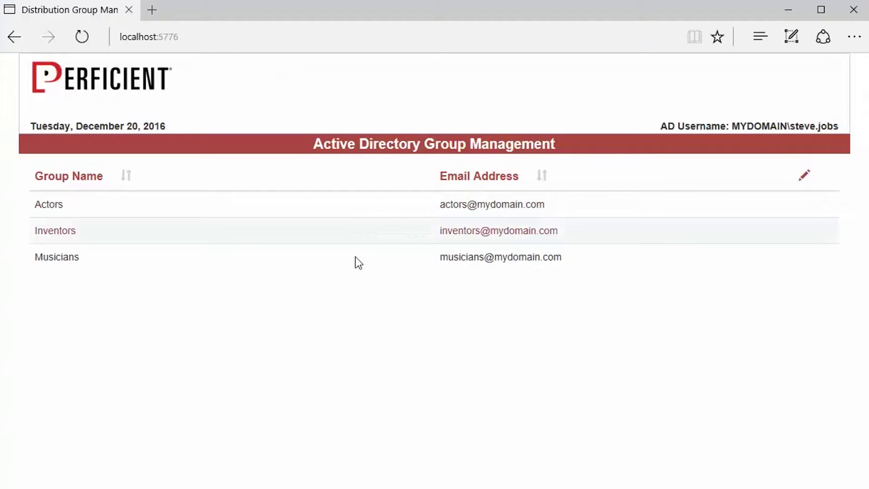
Open the Inventors group in the group editor.
click(368, 236)
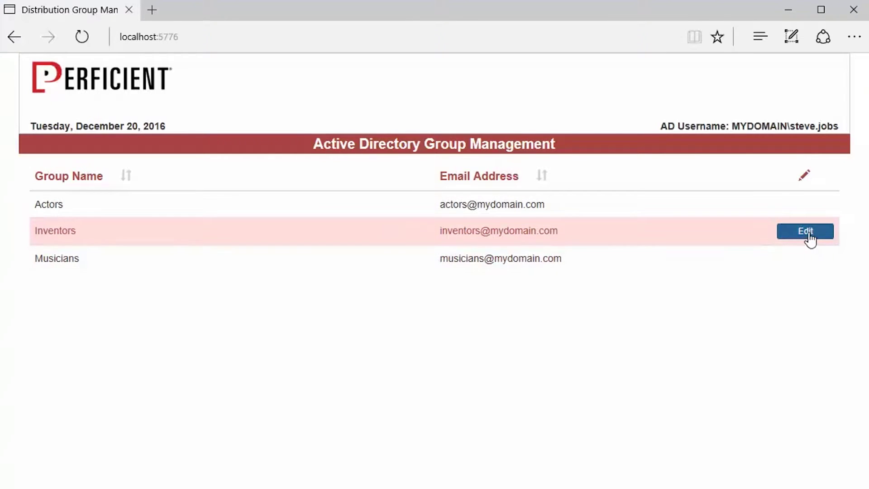
click(808, 236)
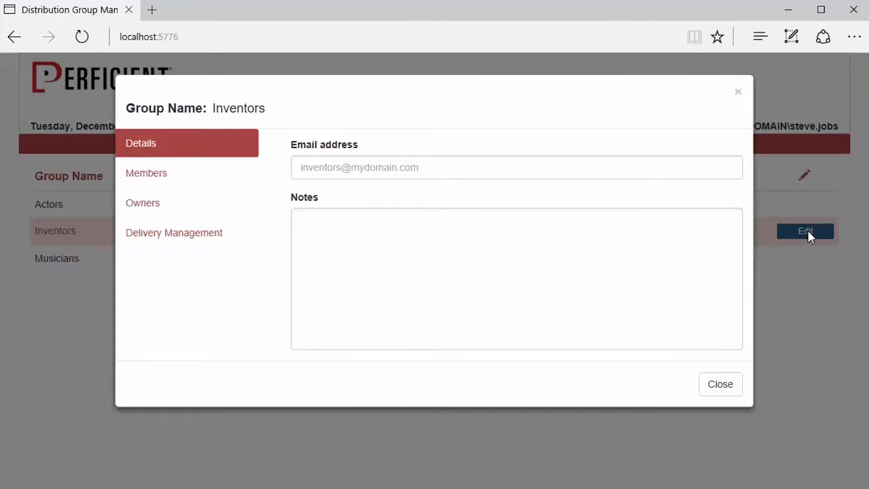
drag(267, 109, 212, 108)
click(261, 109)
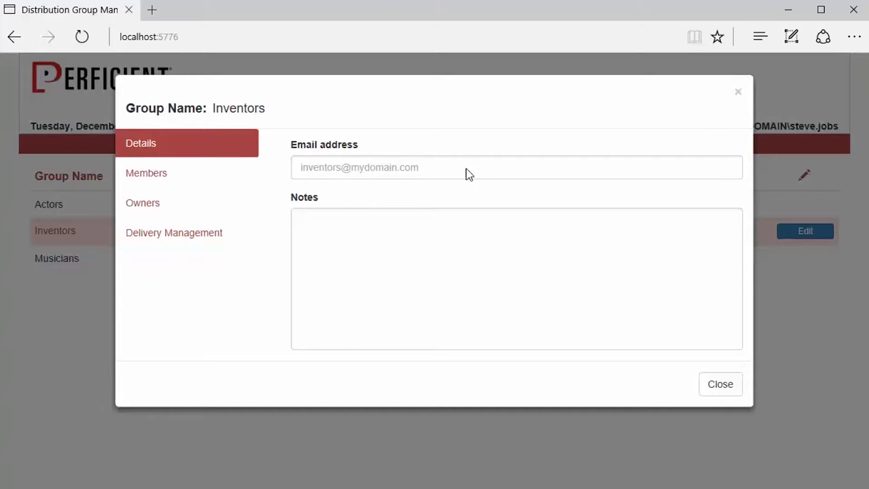
Look through the Owners and Delivery Management tabs, ending on the Members list.
click(184, 181)
click(179, 210)
click(172, 233)
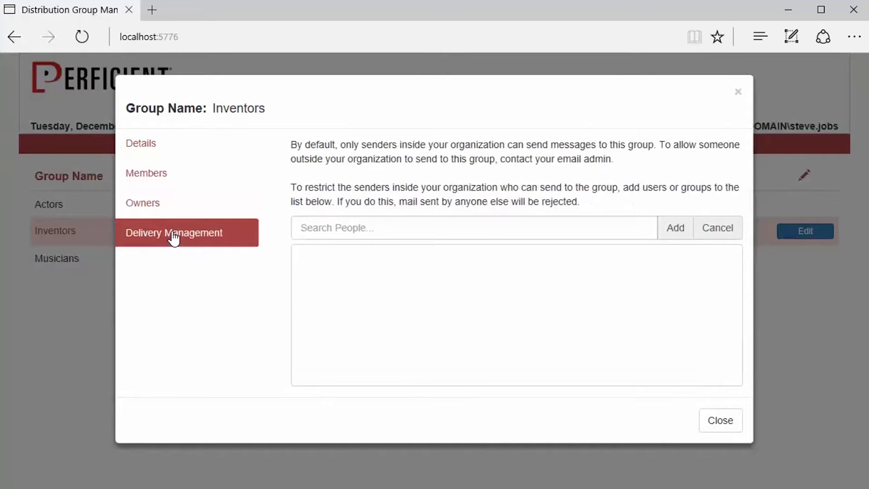
click(165, 175)
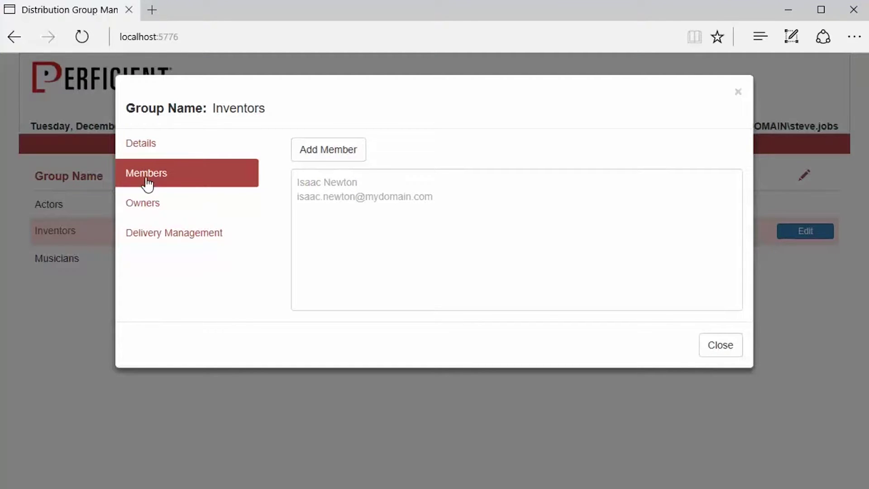
Search people by name and add the matching person as an Inventors member.
click(345, 152)
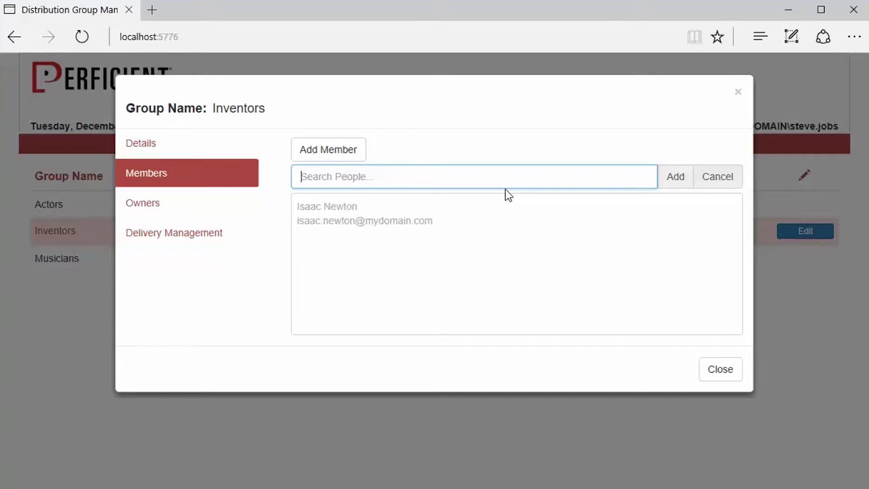
text(john)
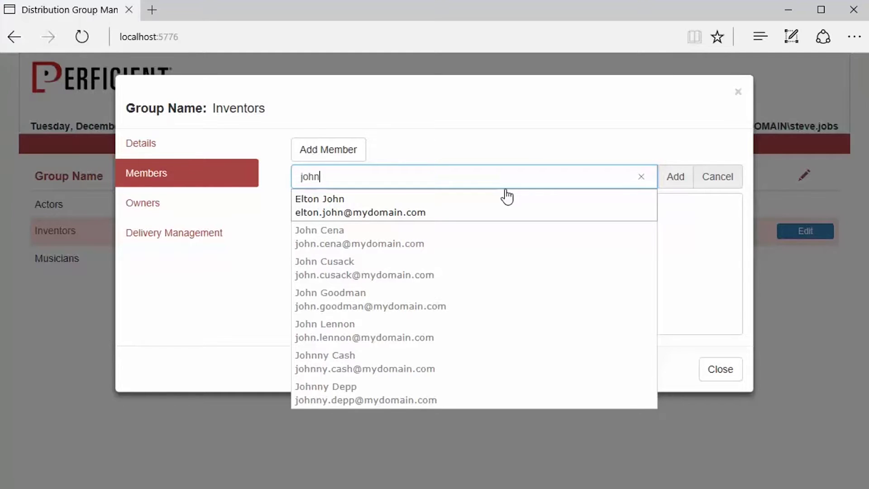
key(BackSpace)
key(BackSpace)
key(BackSpace)
key(BackSpace)
text(good)
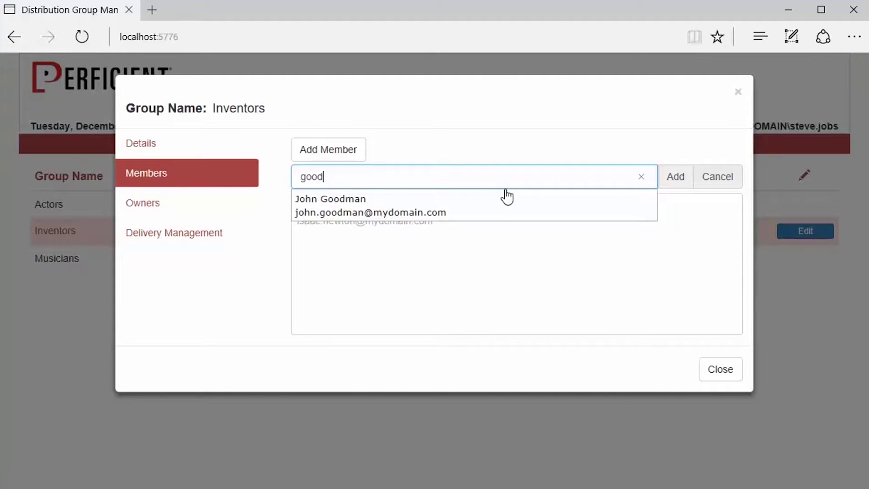
key(BackSpace)
key(BackSpace)
key(BackSpace)
key(BackSpace)
text(ma)
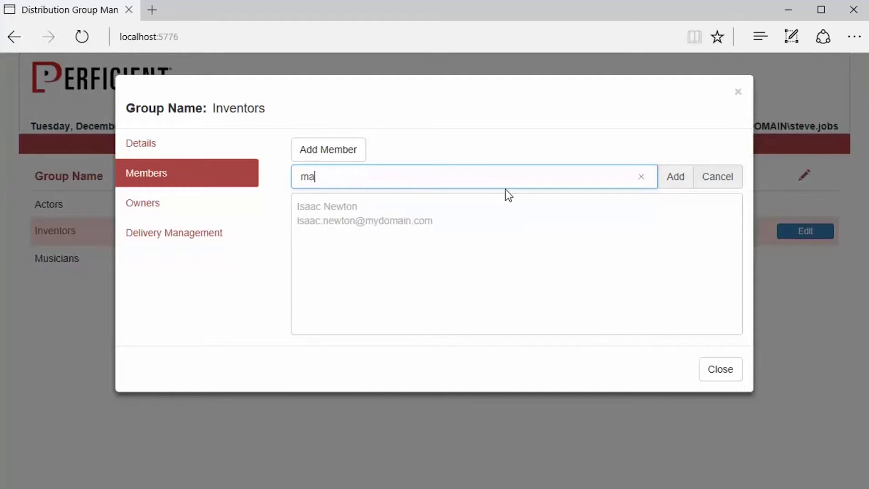
text(n)
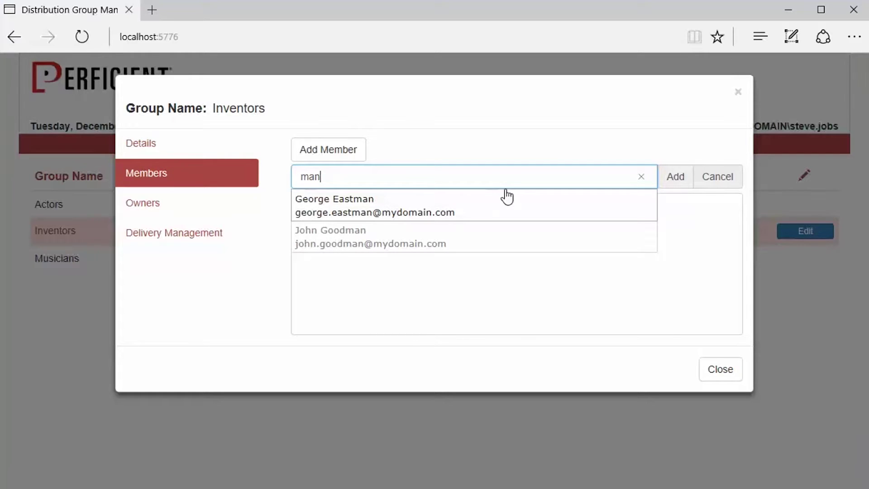
click(390, 212)
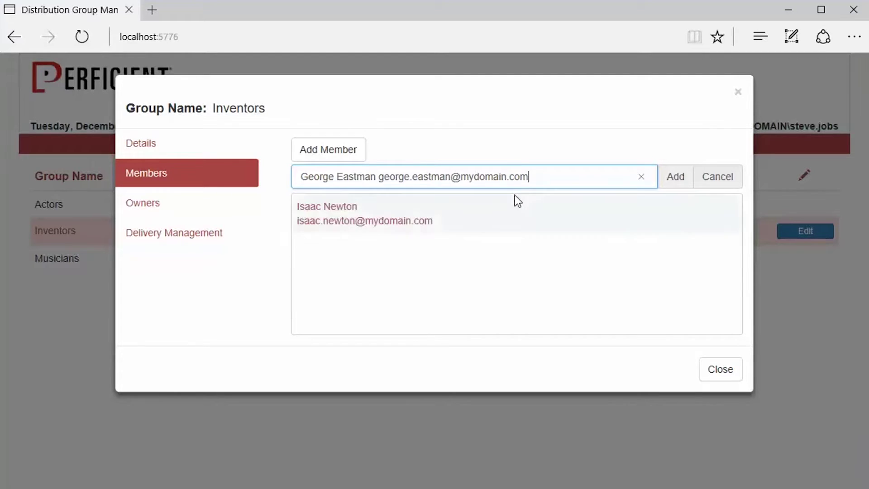
click(683, 178)
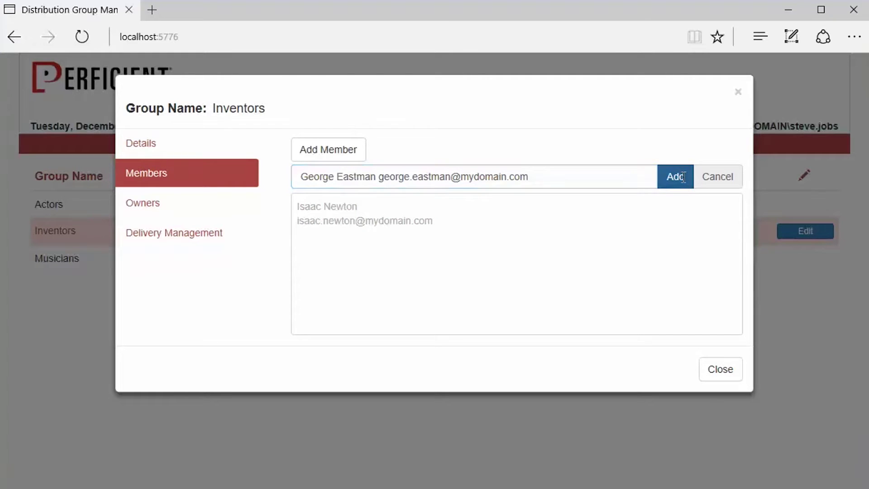
Remove the second existing owner from the Inventors group's owners.
click(149, 208)
mouse_move(413, 214)
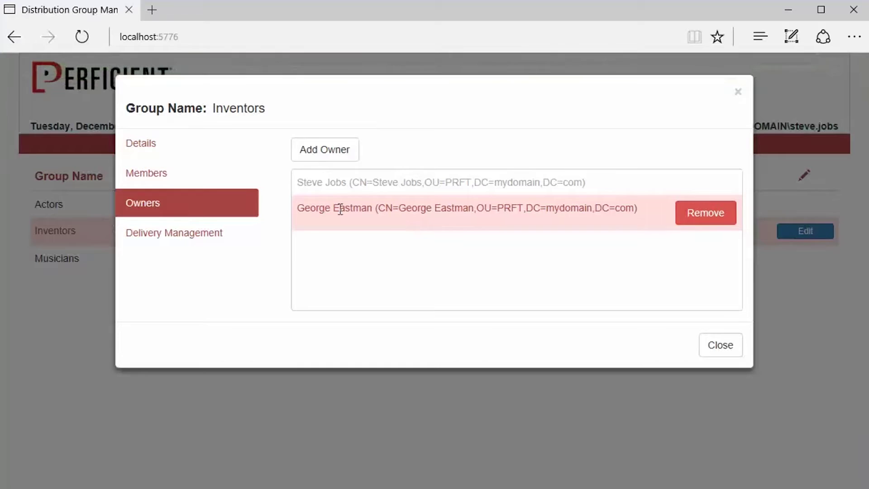
click(702, 212)
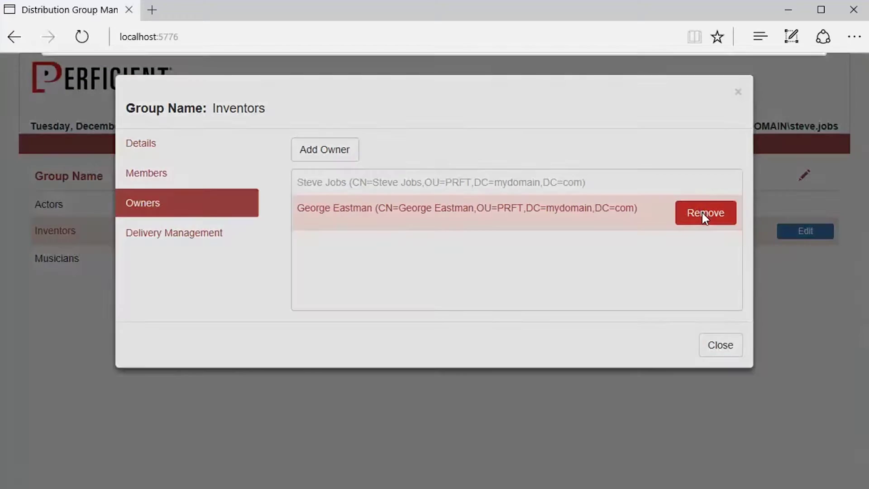
click(750, 99)
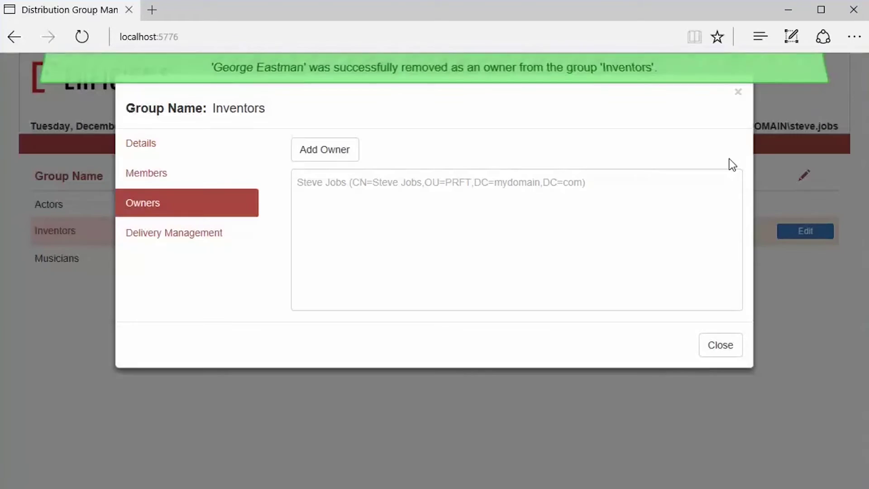
Add the new owner from the people search, then show Delivery Management settings.
click(316, 153)
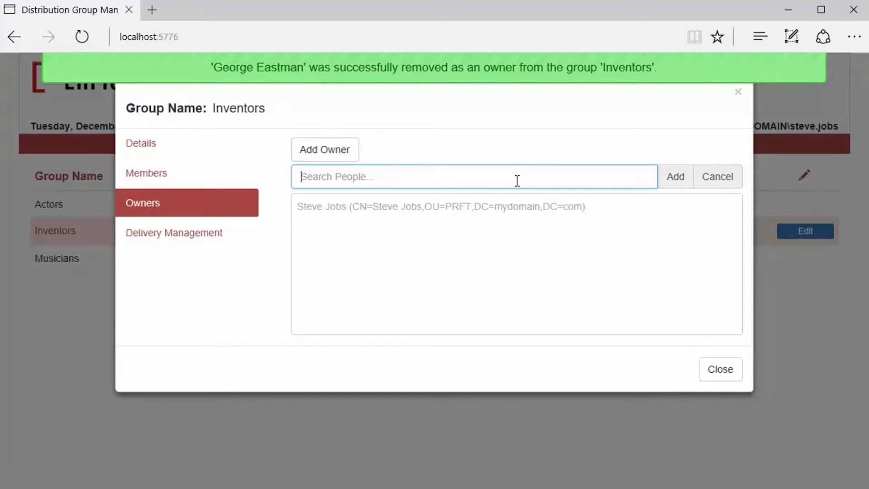
text(newton)
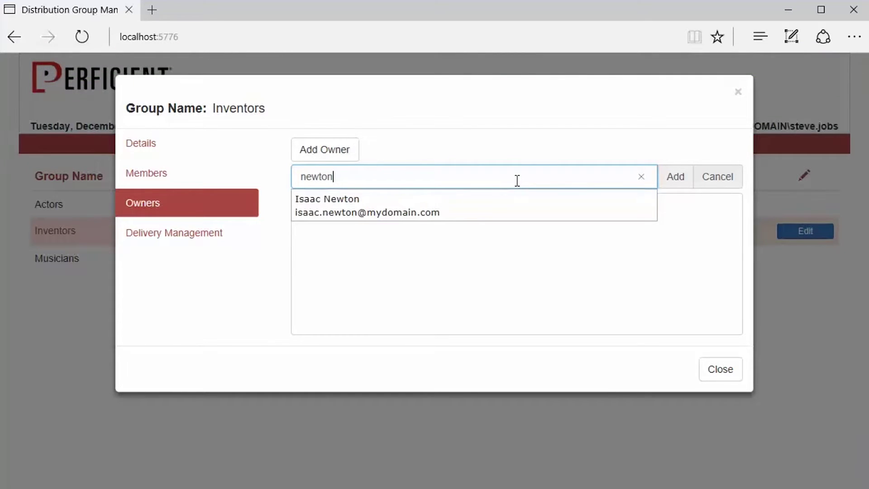
click(411, 210)
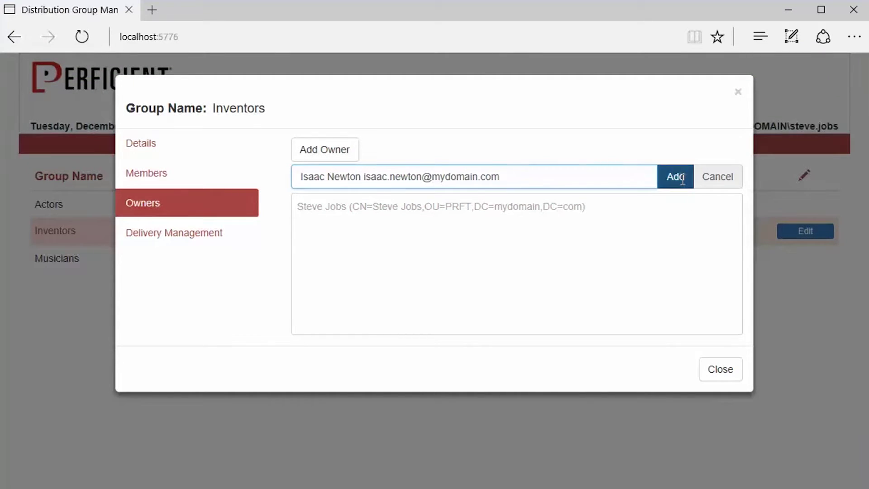
click(682, 179)
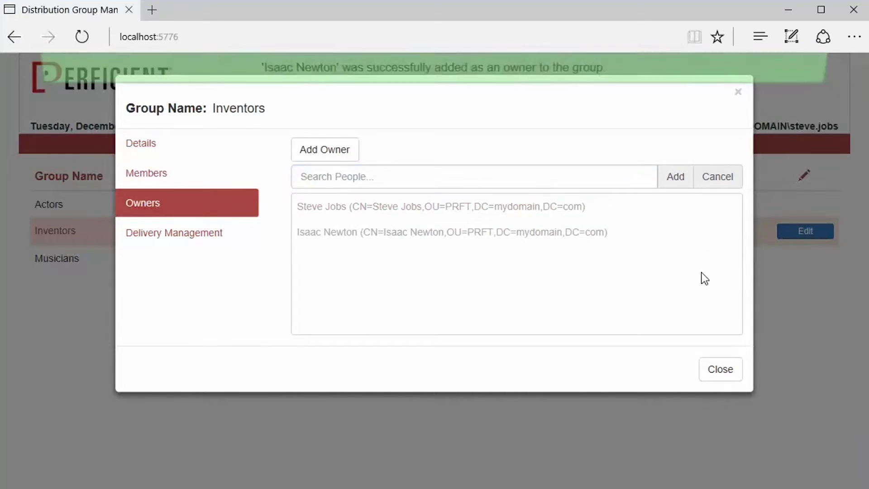
click(462, 232)
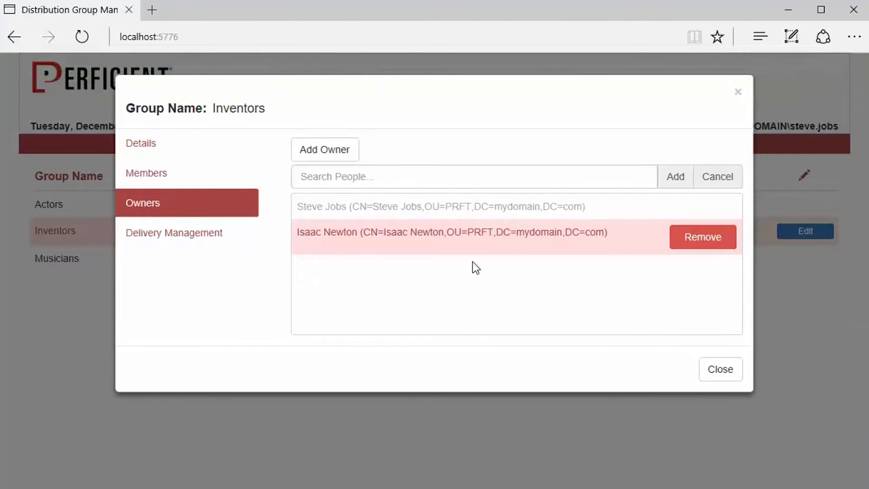
click(160, 232)
Add a searched person to the Inventors group's allowed senders.
click(370, 232)
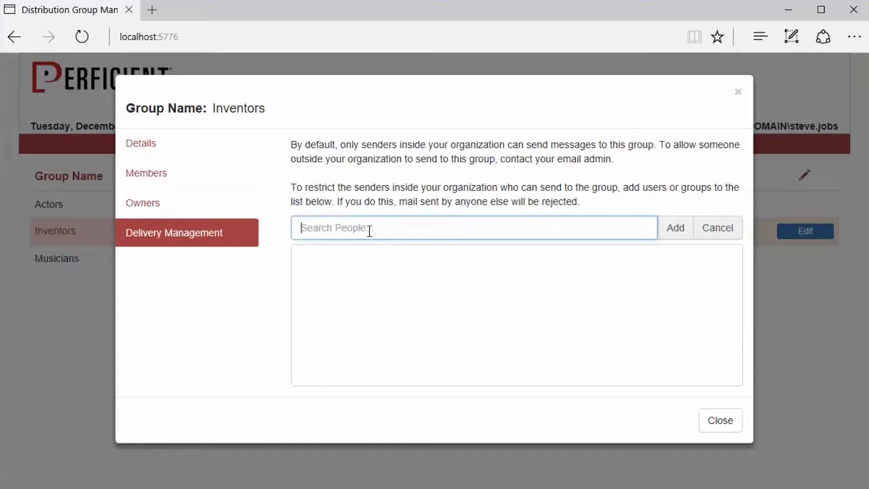
text(john)
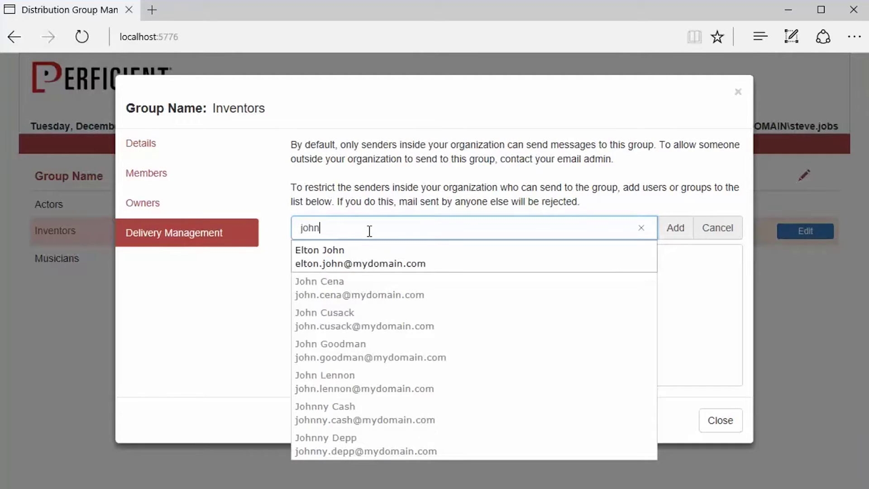
click(354, 302)
click(675, 227)
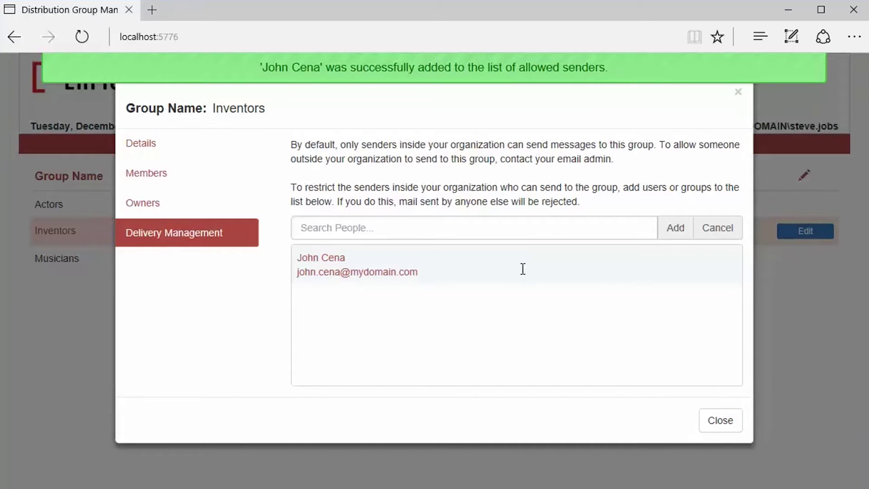
Remove that allowed sender again and close the group editor.
click(403, 261)
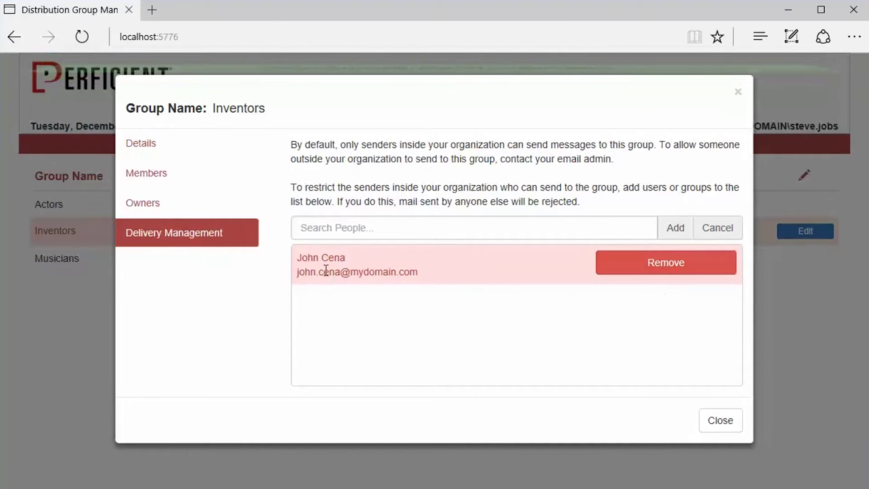
click(666, 267)
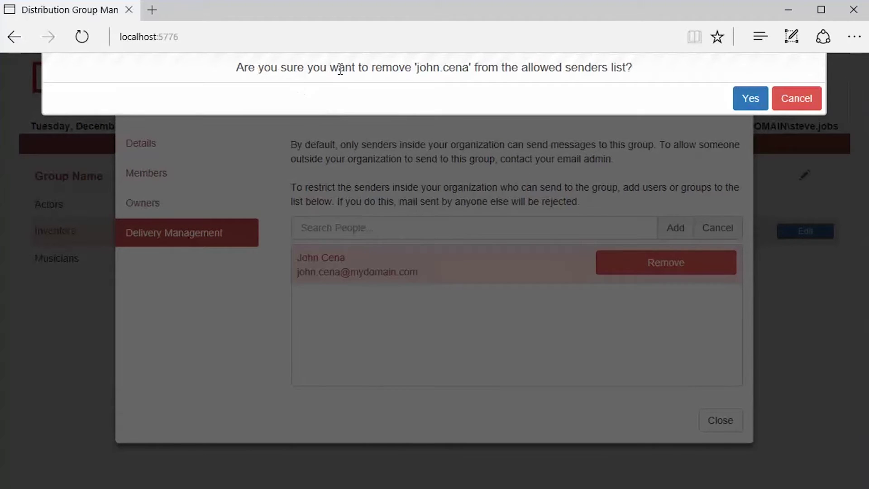
click(750, 99)
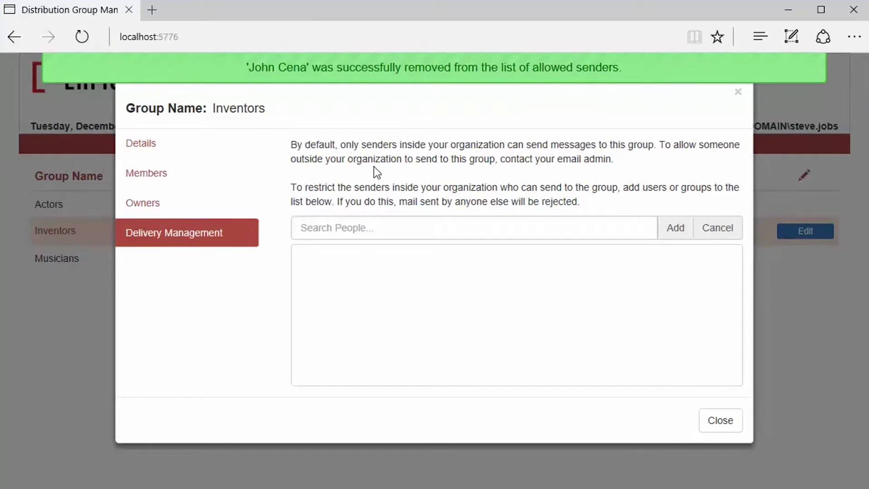
click(156, 203)
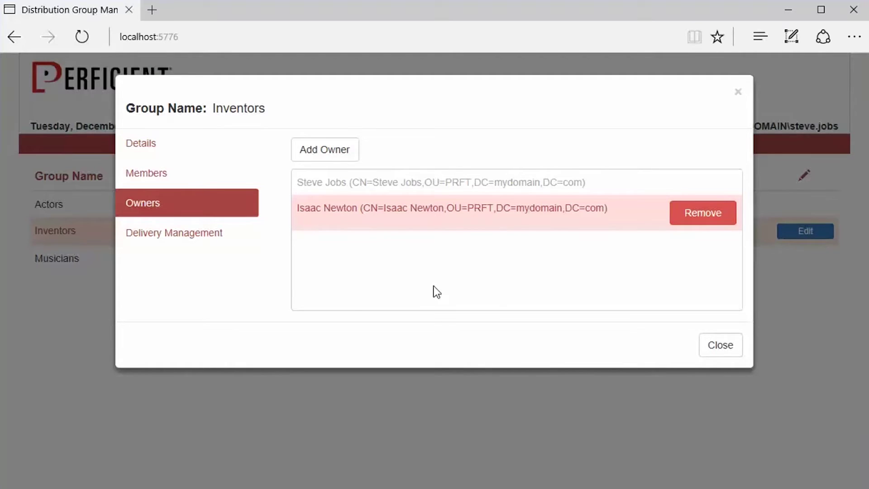
click(715, 347)
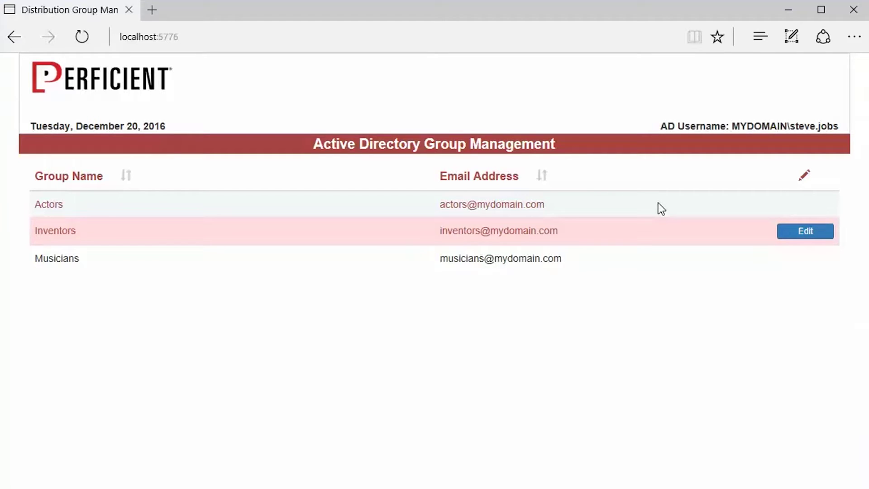
Restart Edge and enter the new owner's user name and password at the sign-in prompt.
click(853, 10)
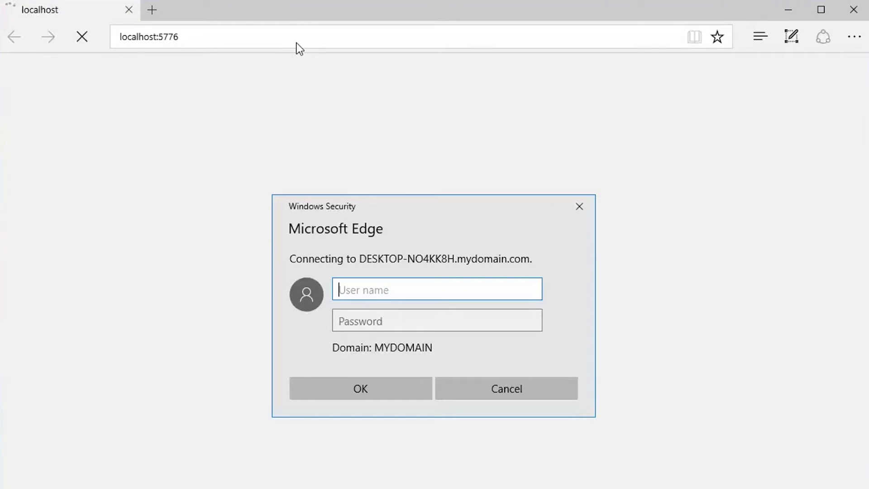
text(isaac.newton@)
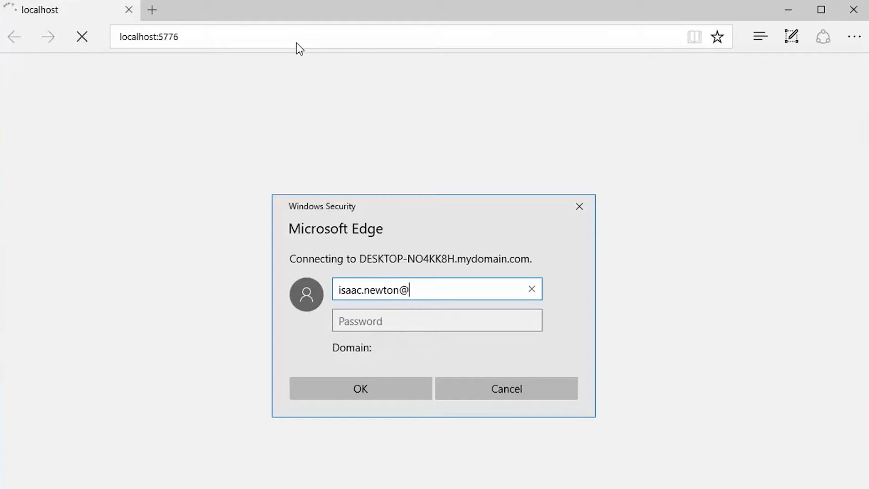
text(mydomain)
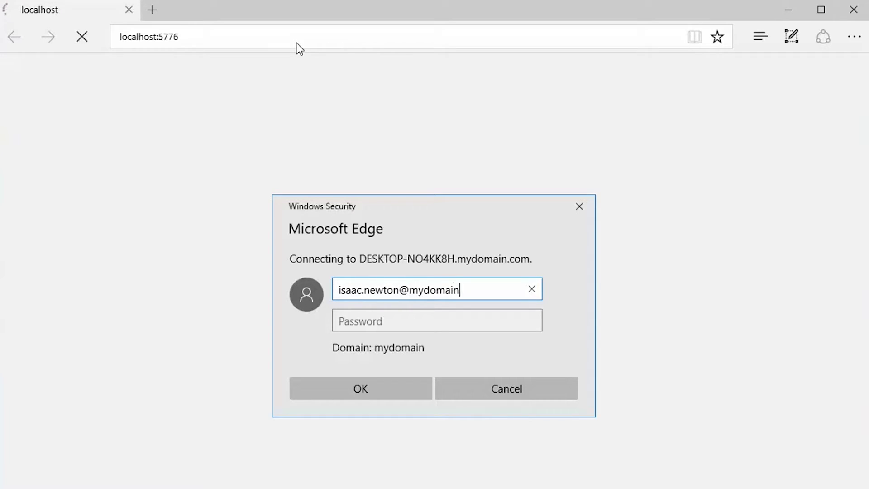
text(.com)
key(Tab)
text(•••••)
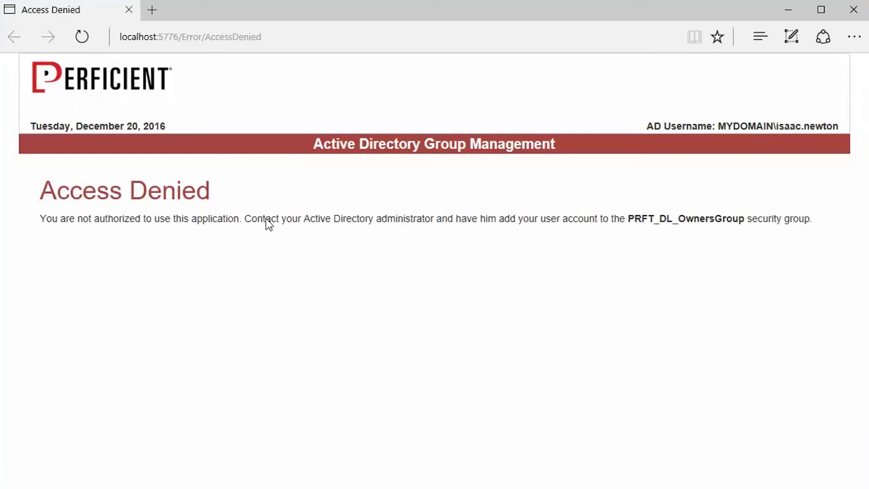
Return to the home page and open the Inventors group's member list.
click(92, 78)
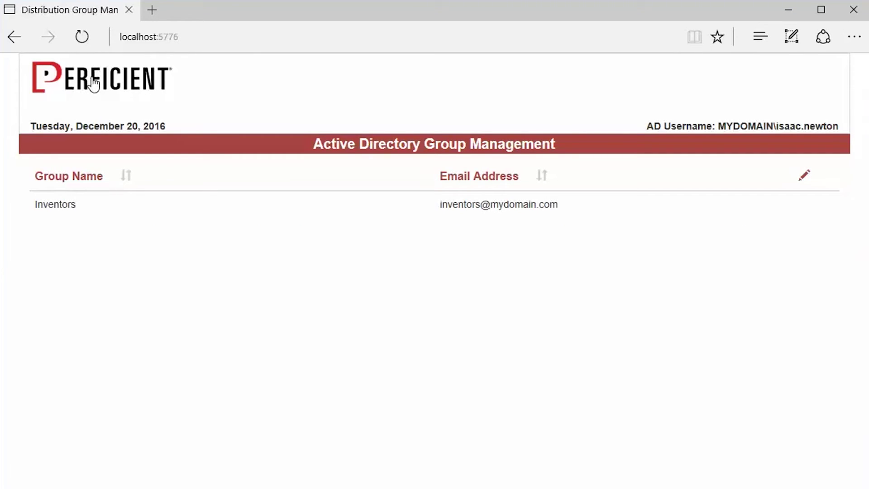
click(155, 206)
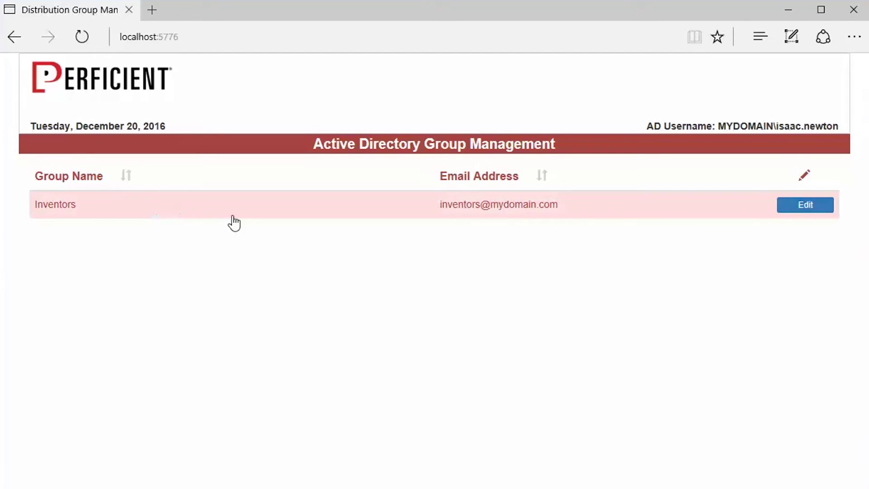
click(800, 208)
click(167, 181)
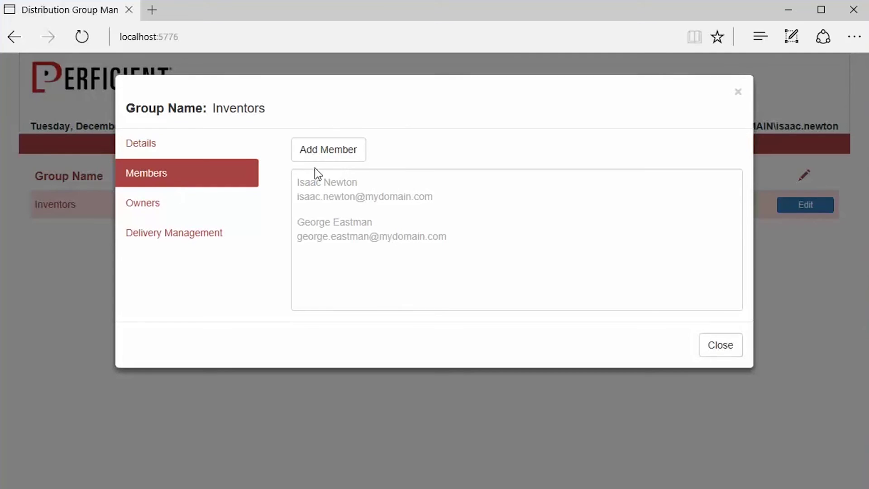
Add the searched person as a member and remove the other original member.
click(318, 157)
text(jimi)
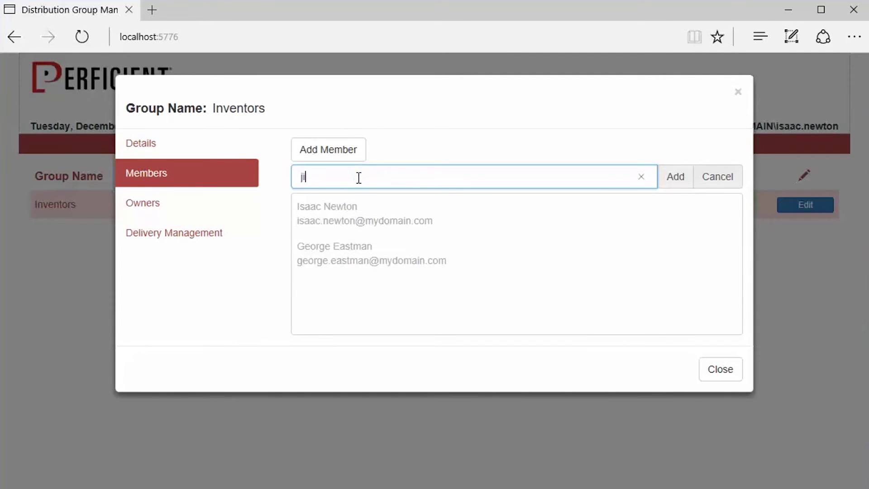
click(489, 201)
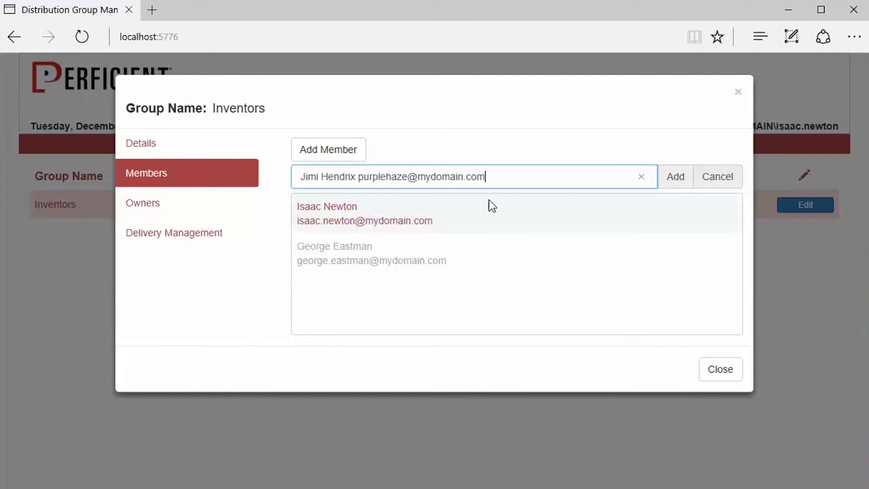
click(675, 176)
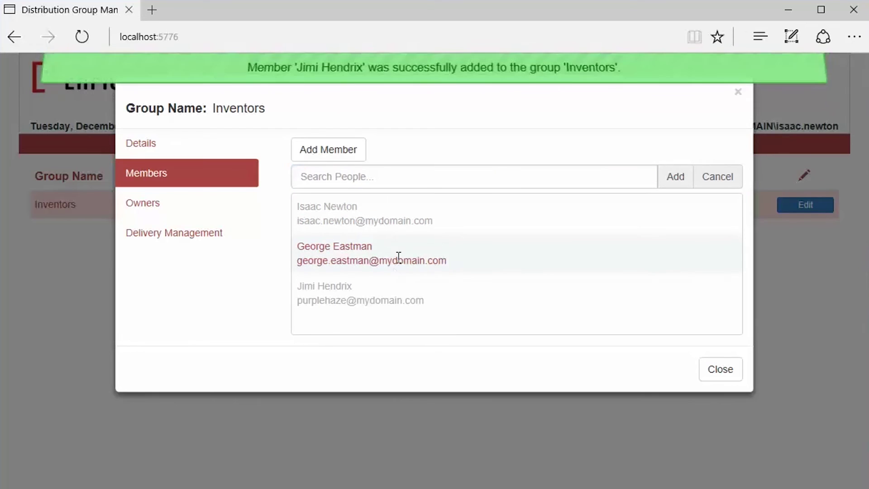
click(663, 250)
click(739, 130)
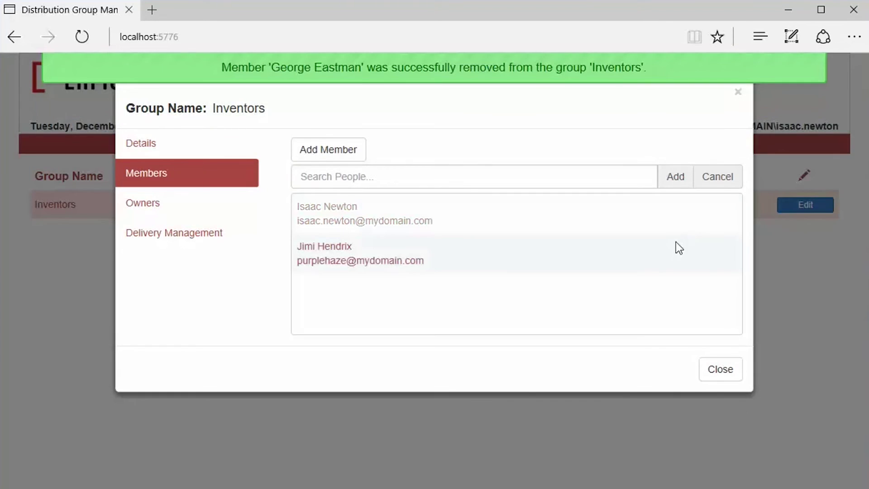
Close the Inventors editor to return to the group list.
click(732, 372)
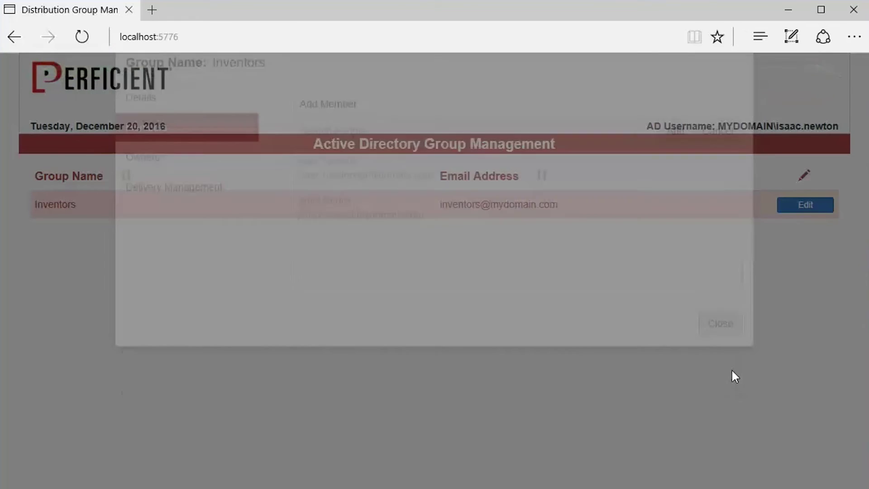